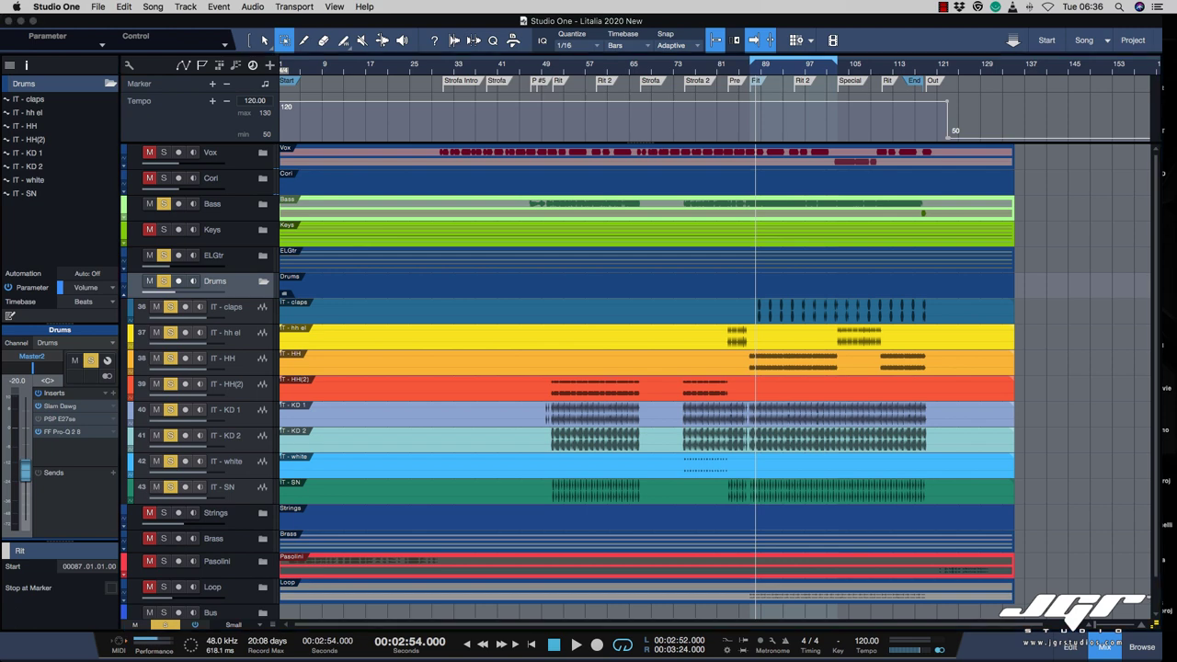
Look through the Fat Channel's HPF/Gate, Compressor, Equalizer and Limiter sections on the Drums bus
{"action": "left_click", "coordinate": [609, 156]}
{"action": "left_click", "coordinate": [725, 156]}
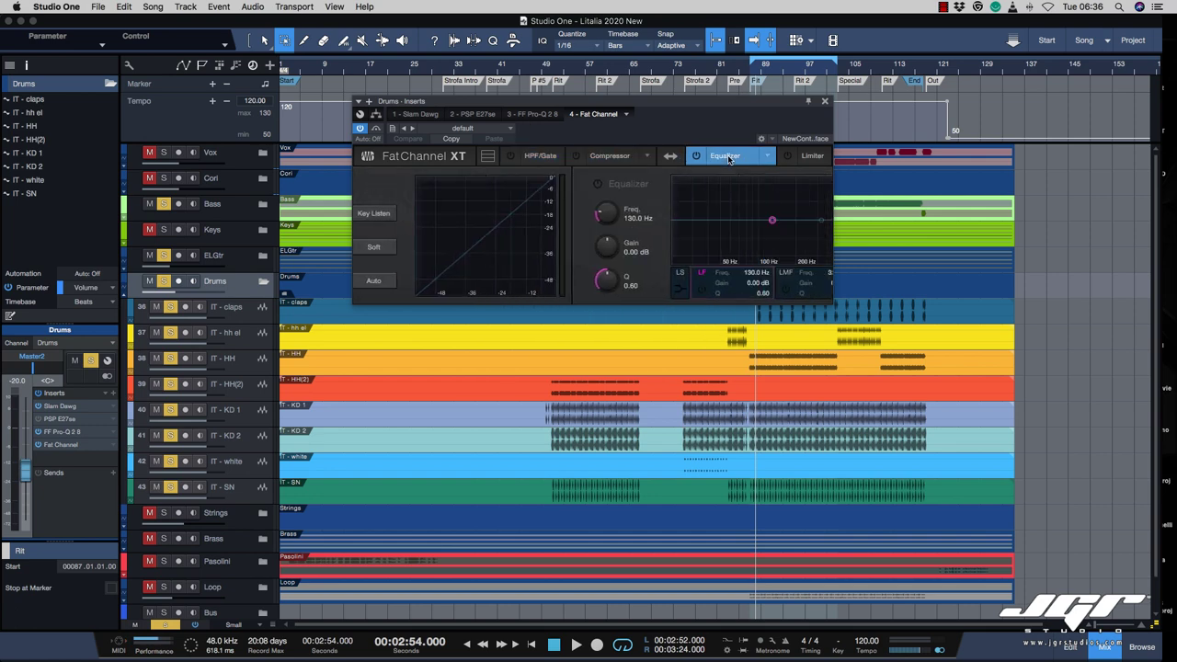
{"action": "left_click", "coordinate": [610, 155]}
{"action": "left_click", "coordinate": [542, 156]}
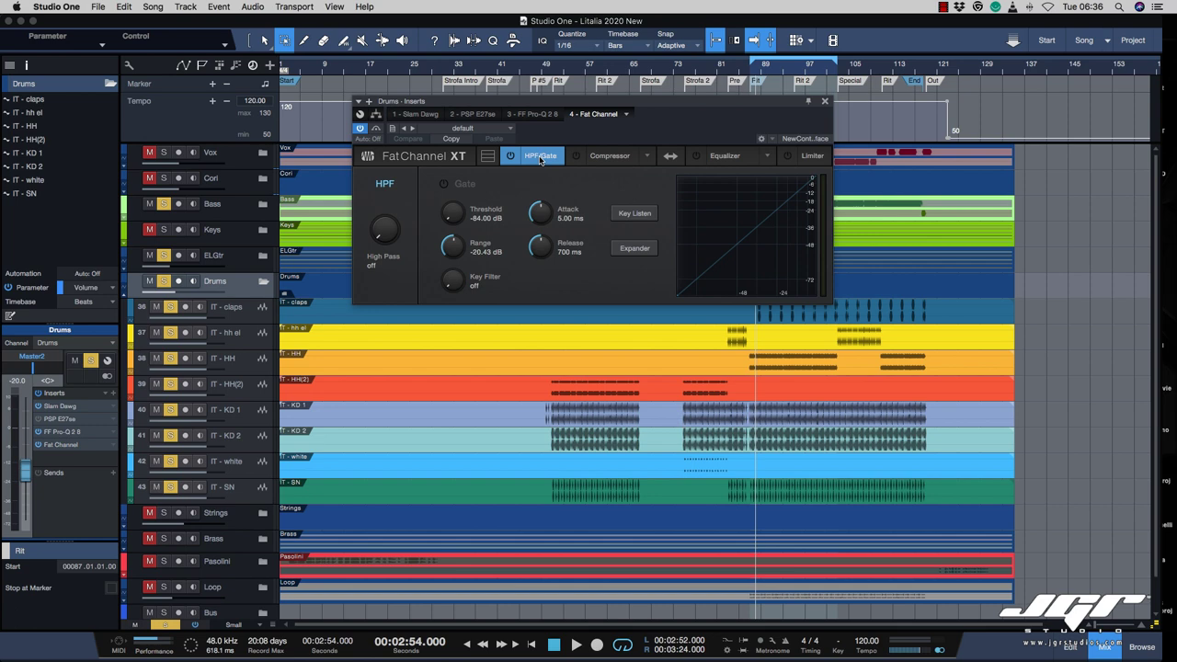
{"action": "left_click", "coordinate": [610, 156]}
{"action": "left_click", "coordinate": [724, 155]}
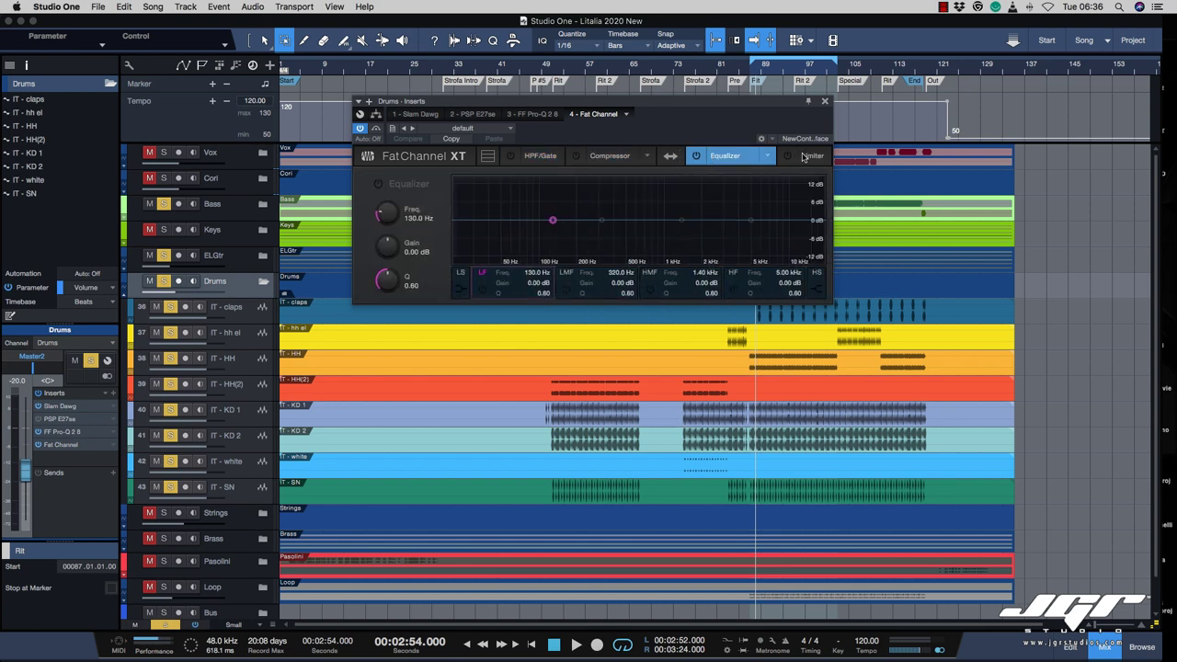
{"action": "left_click", "coordinate": [809, 156]}
{"action": "left_click", "coordinate": [752, 155]}
{"action": "left_click", "coordinate": [610, 155]}
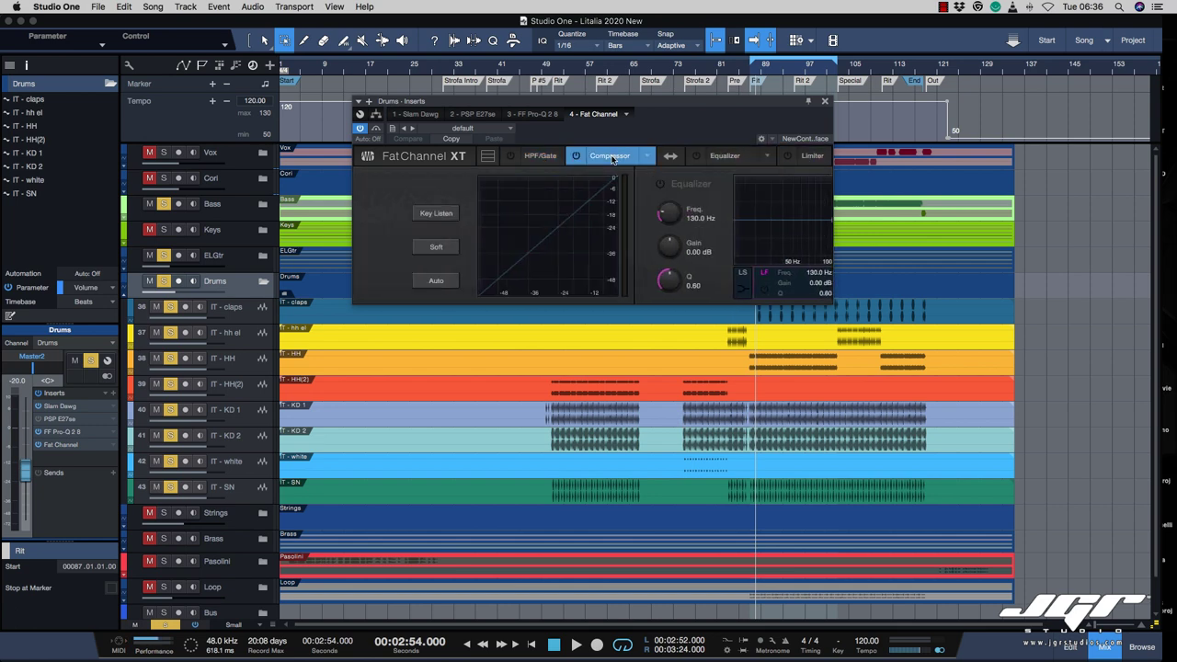
{"action": "left_click", "coordinate": [542, 155]}
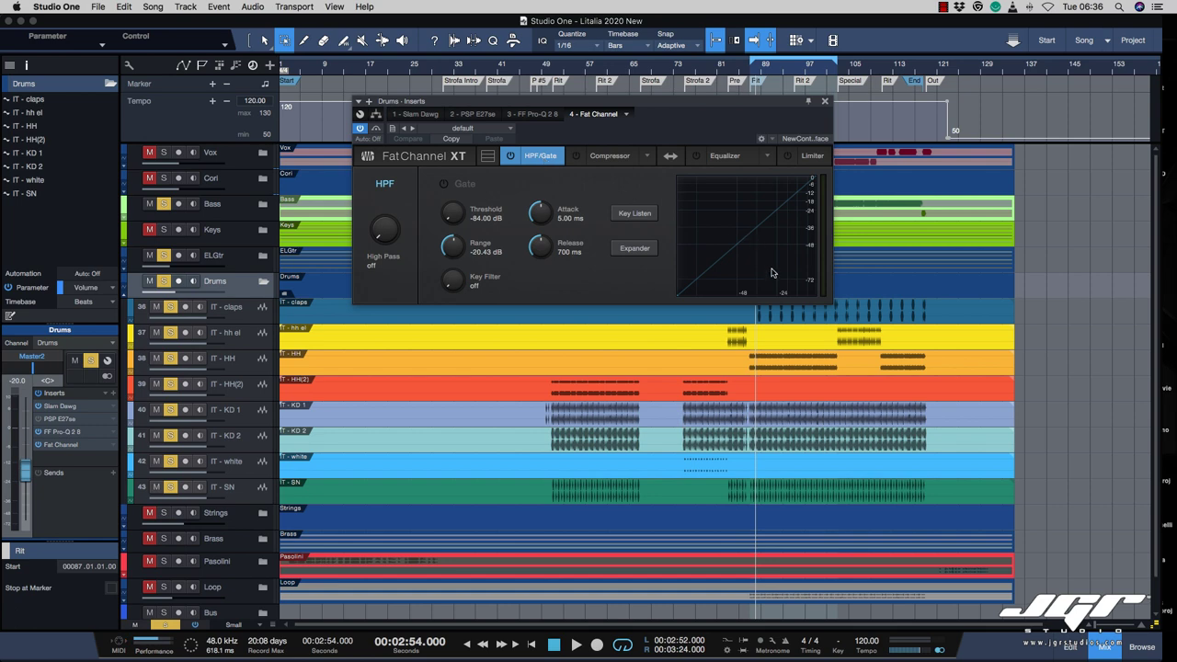
Show all Fat Channel sections at once with its window moved into clear view, and turn on the compressor
{"action": "left_click", "coordinate": [488, 155]}
{"action": "left_click_drag", "start_coordinate": [649, 104], "coordinate": [692, 63]}
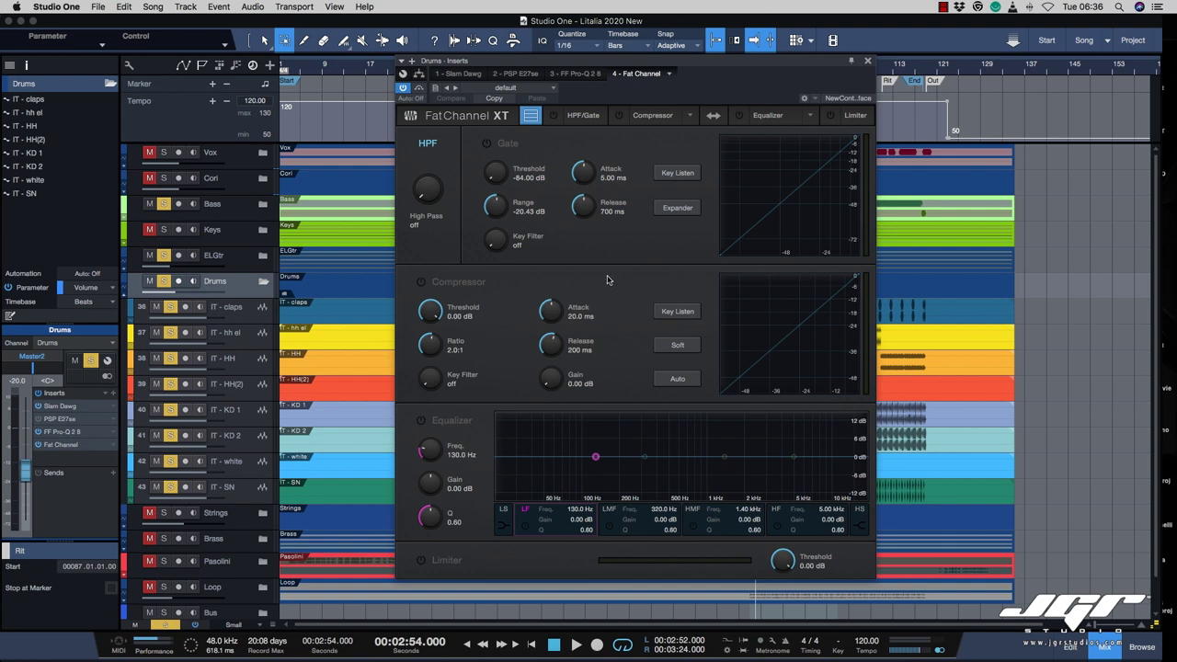
{"action": "left_click", "coordinate": [421, 281]}
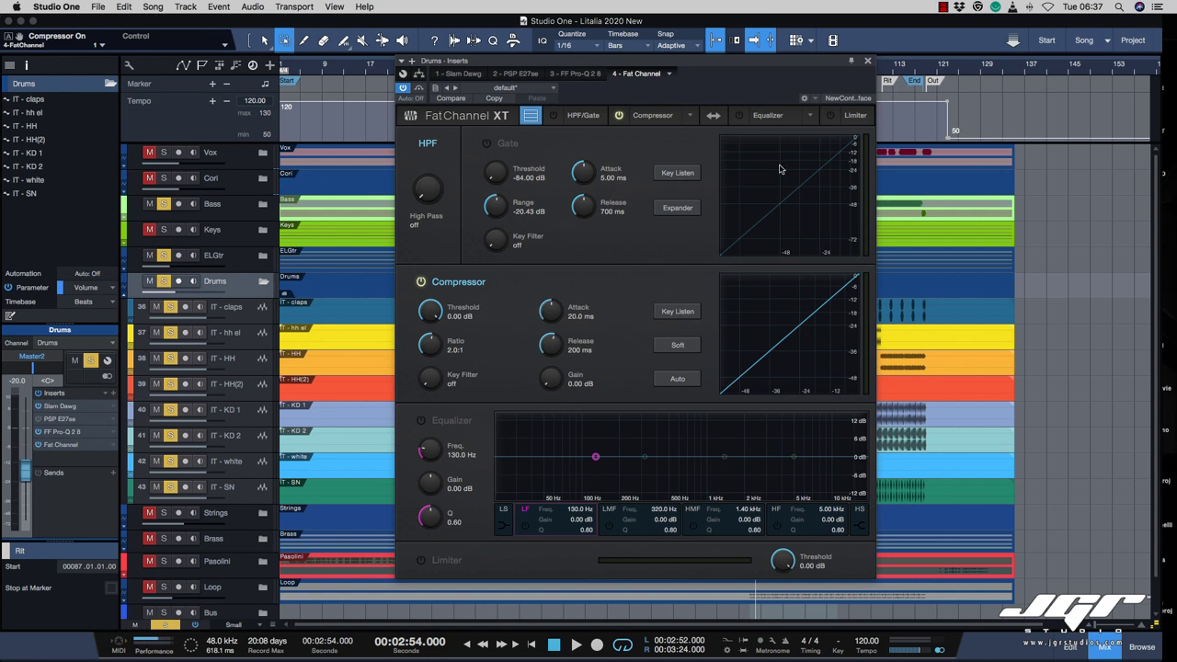
Browse the available compressor models and load the Brit Comp in the Fat Channel
{"action": "left_click", "coordinate": [690, 116]}
{"action": "left_click", "coordinate": [836, 158]}
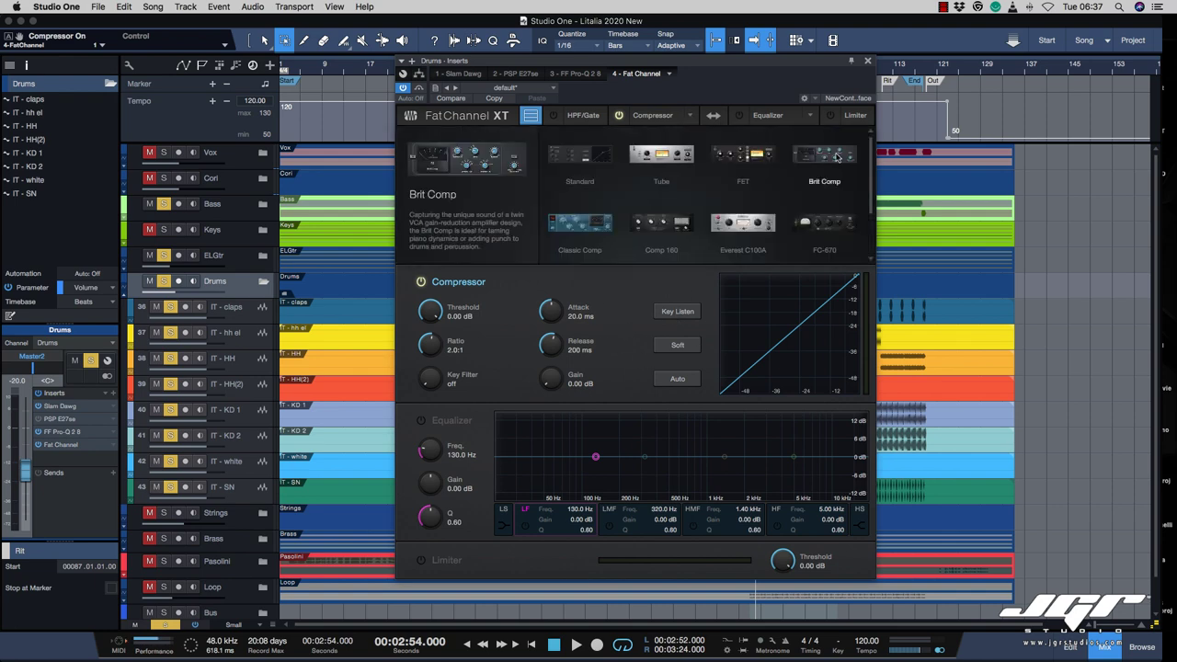
{"action": "scroll", "coordinate": [836, 157], "scroll_direction": "down", "scroll_amount": 2}
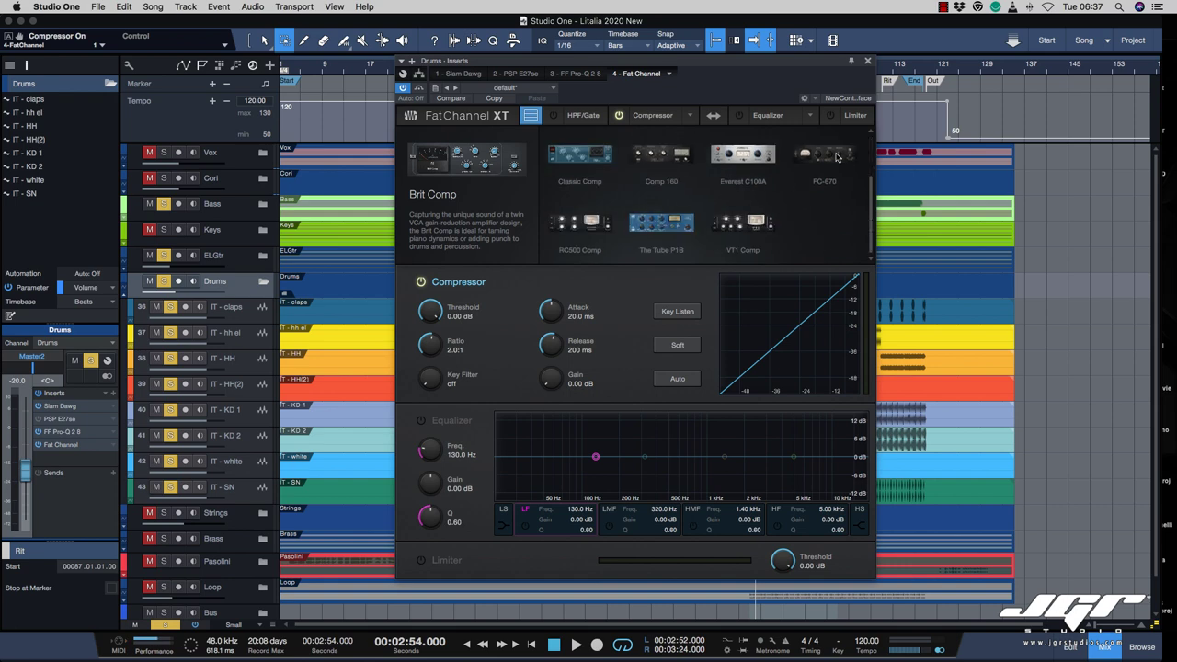
{"action": "scroll", "coordinate": [836, 158], "scroll_direction": "up", "scroll_amount": 2}
{"action": "double_click", "coordinate": [836, 157]}
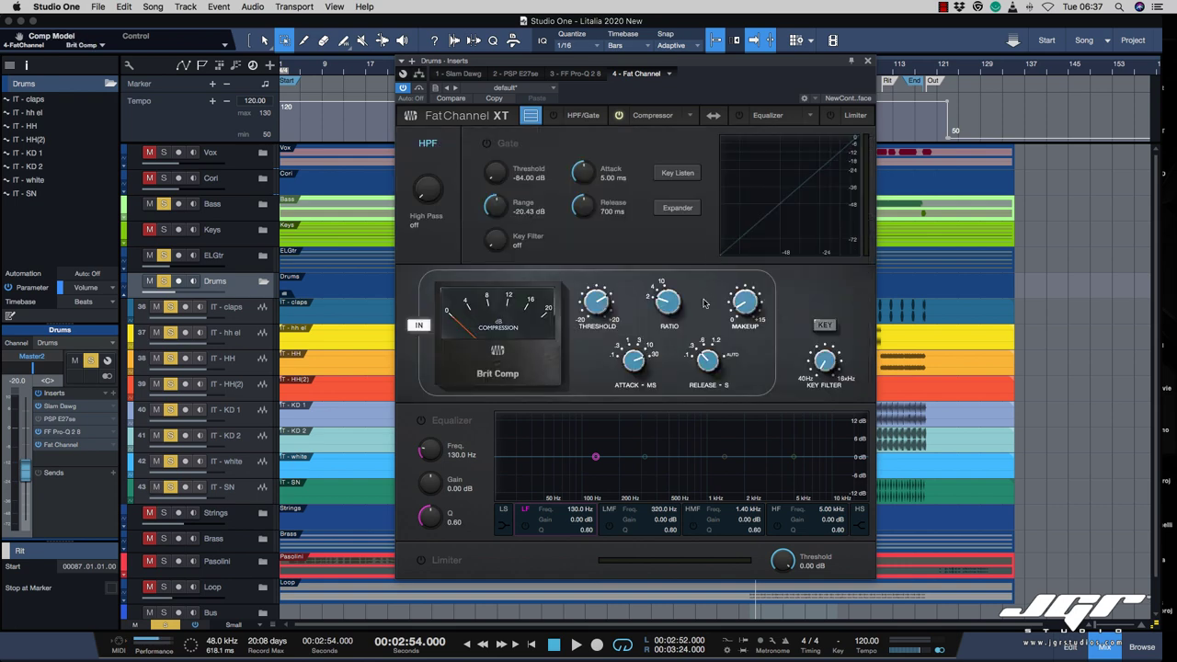
Play the drums and lower the Brit Comp's threshold, raising the make-up gain to compensate
{"action": "key", "text": "space"}
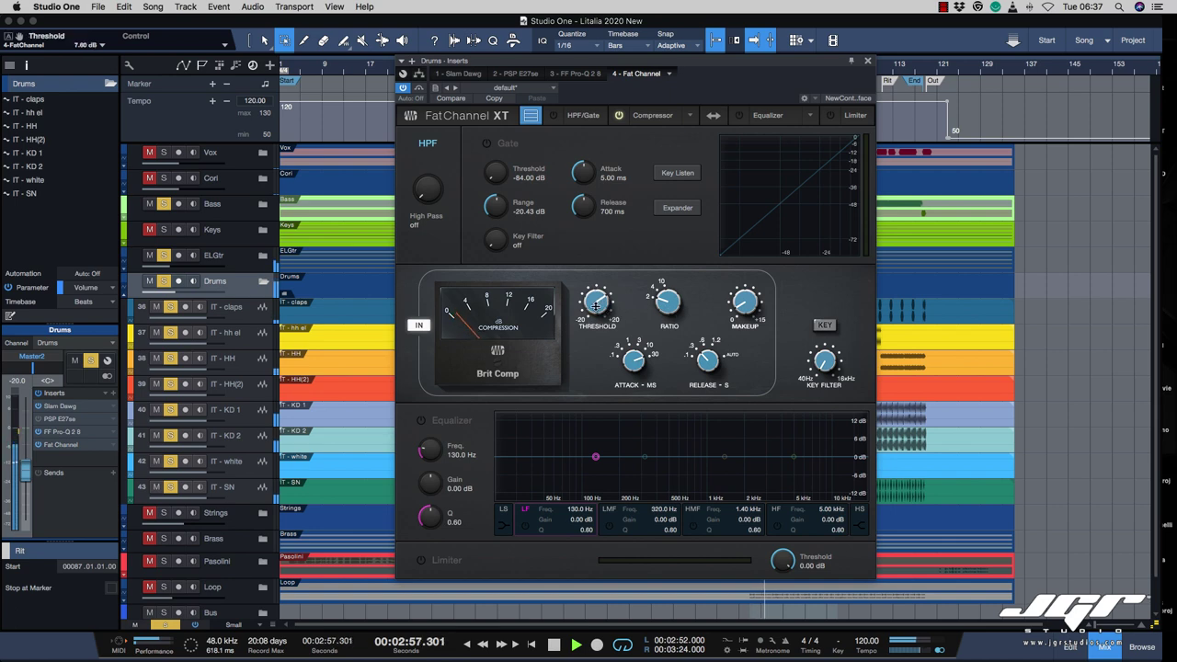
{"action": "left_click_drag", "start_coordinate": [596, 306], "coordinate": [595, 328]}
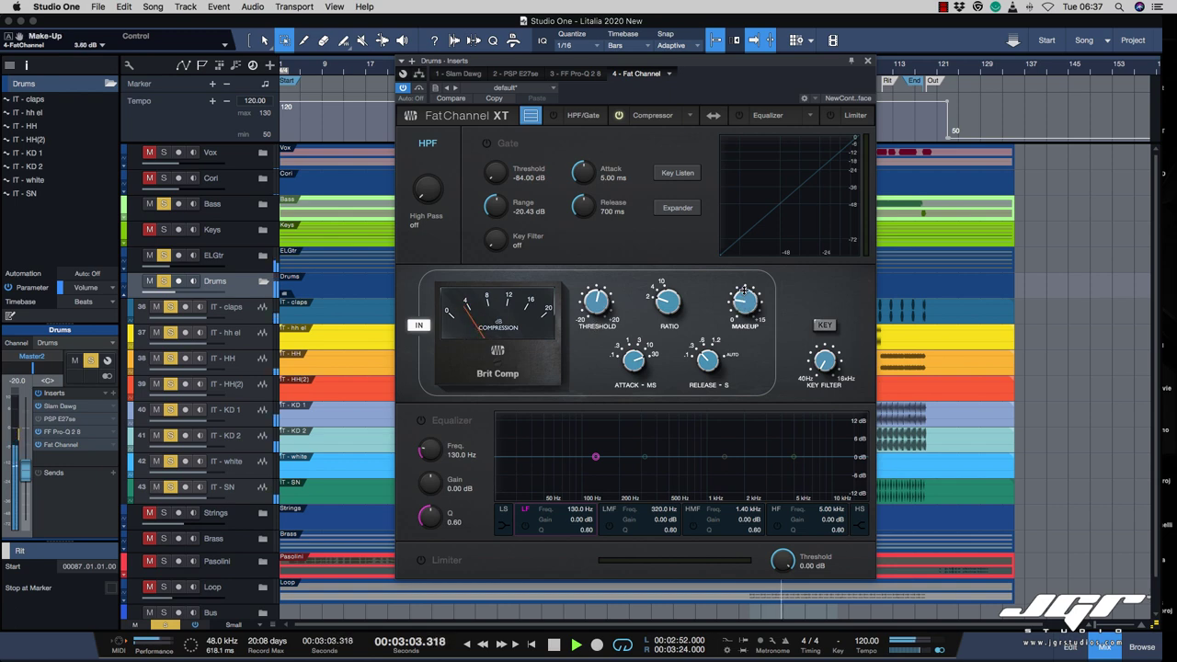
{"action": "left_click_drag", "start_coordinate": [744, 289], "coordinate": [743, 282]}
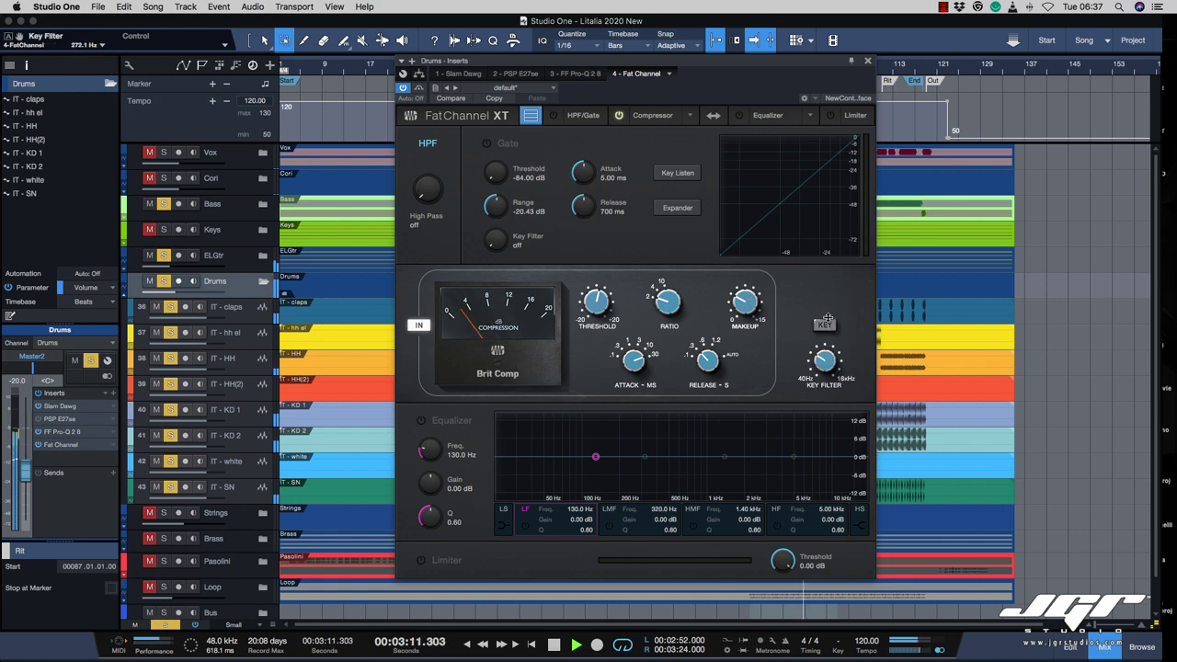
Adjust the Brit Comp's key filter, auditioning the key signal briefly, and shorten the attack time
{"action": "left_click_drag", "start_coordinate": [828, 368], "coordinate": [827, 363]}
{"action": "left_click", "coordinate": [825, 325]}
{"action": "left_click", "coordinate": [825, 324]}
{"action": "left_click_drag", "start_coordinate": [826, 369], "coordinate": [825, 359]}
{"action": "left_click_drag", "start_coordinate": [825, 360], "coordinate": [815, 376]}
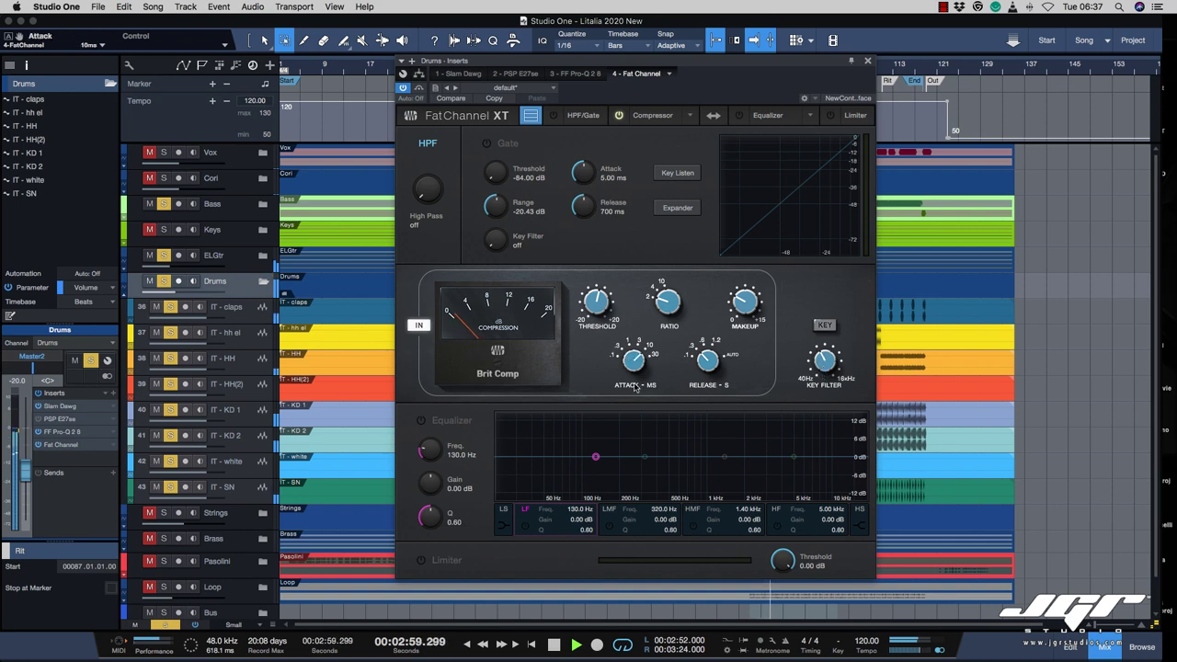
{"action": "left_click_drag", "start_coordinate": [633, 358], "coordinate": [634, 375]}
Turn on the Equalizer and move the LF band to about 43 Hz with 0.10 dB of gain
{"action": "left_click", "coordinate": [420, 420]}
{"action": "left_click", "coordinate": [725, 457]}
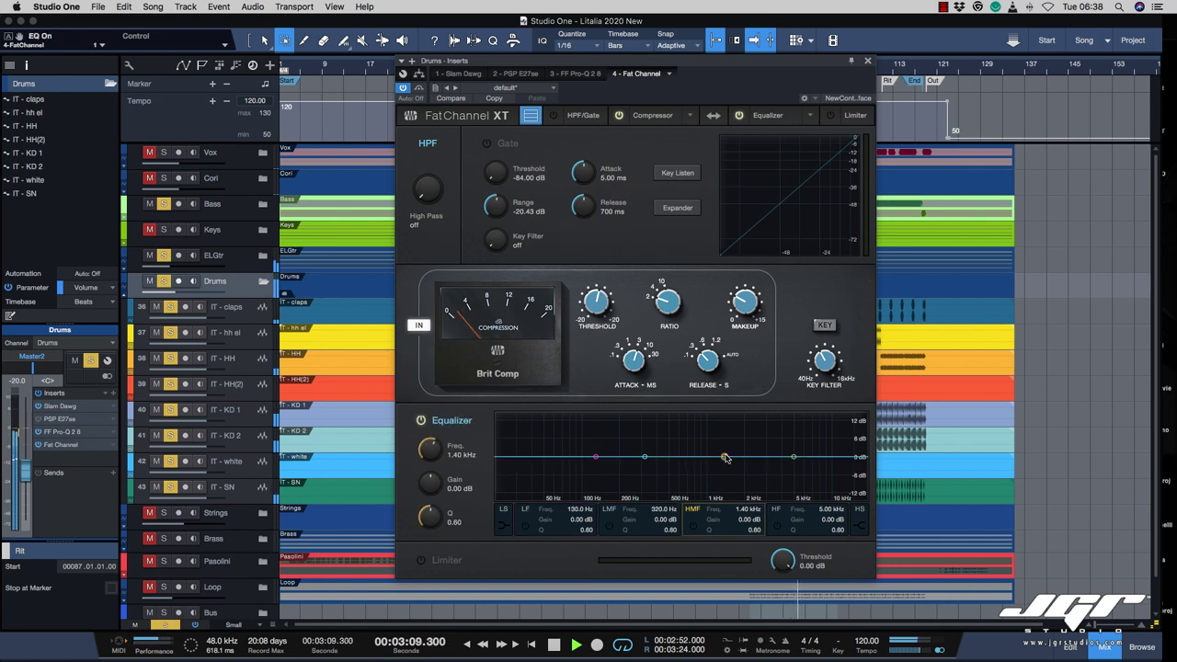
{"action": "left_click", "coordinate": [595, 457]}
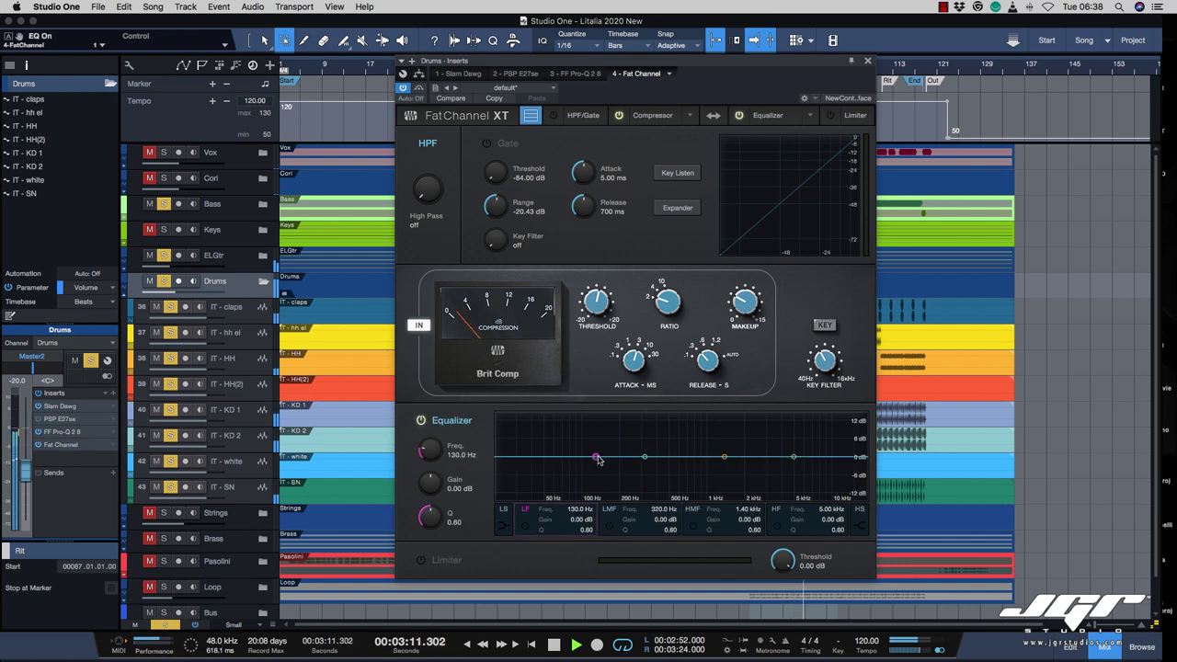
{"action": "left_click_drag", "start_coordinate": [598, 458], "coordinate": [537, 456]}
Boost the LMF band about 1.9 dB at 103 Hz and the HF band about 3 dB at 4.36 kHz as a shelf
{"action": "left_click", "coordinate": [645, 457]}
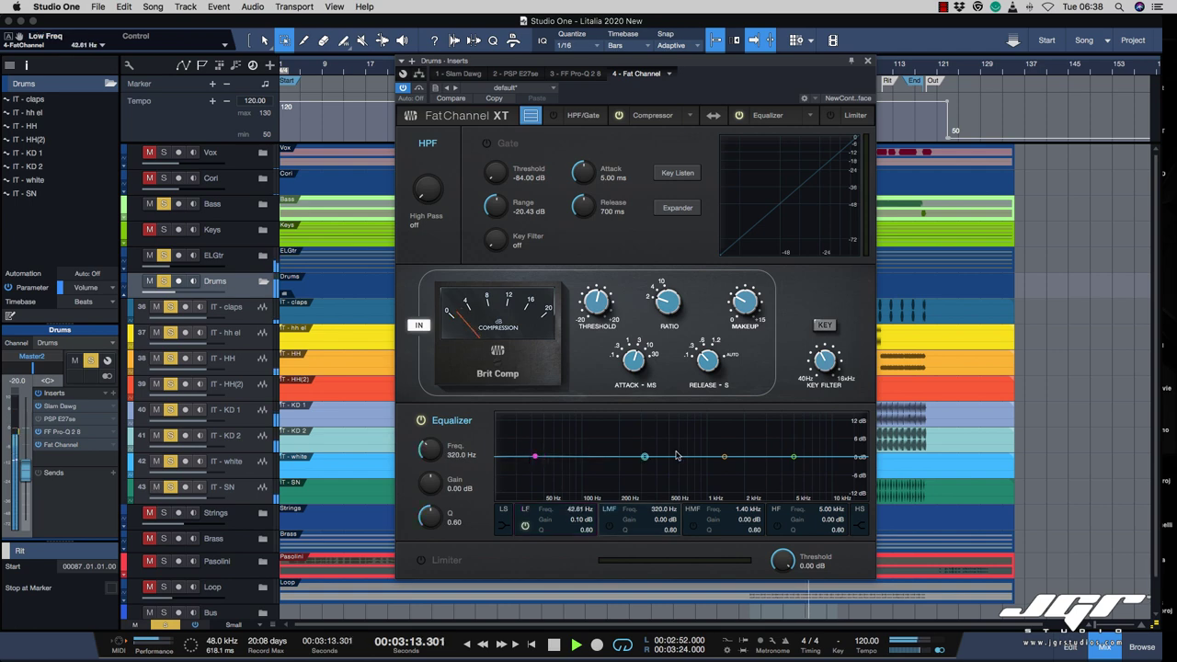
{"action": "left_click_drag", "start_coordinate": [645, 457], "coordinate": [583, 453]}
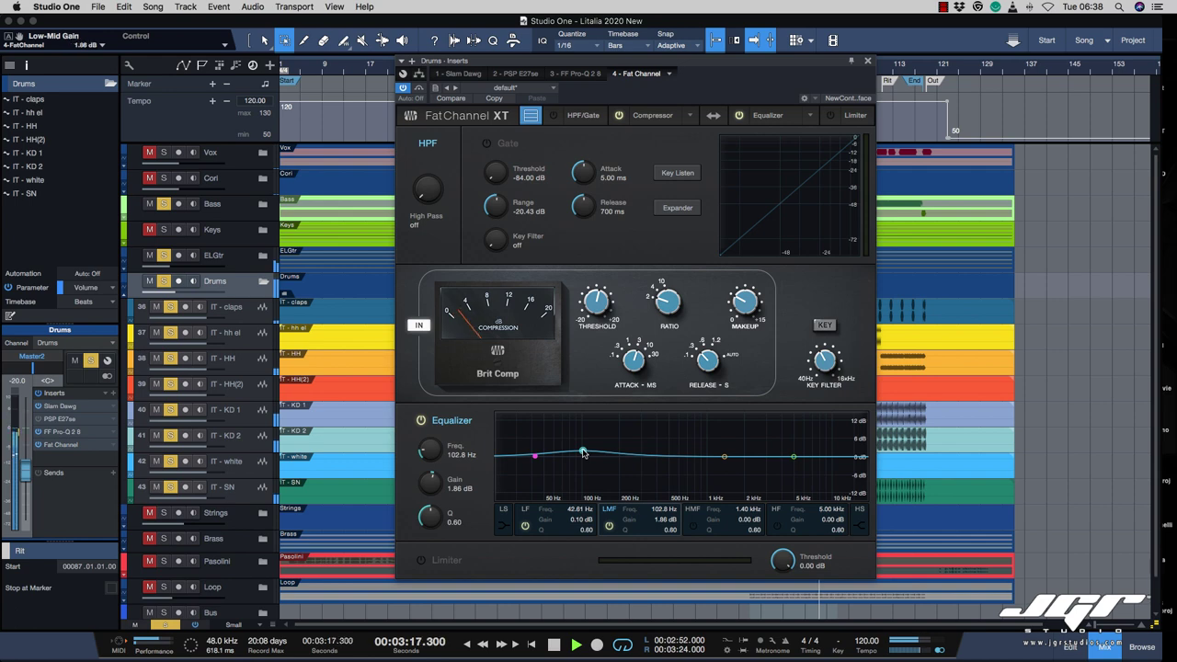
{"action": "left_click", "coordinate": [724, 456]}
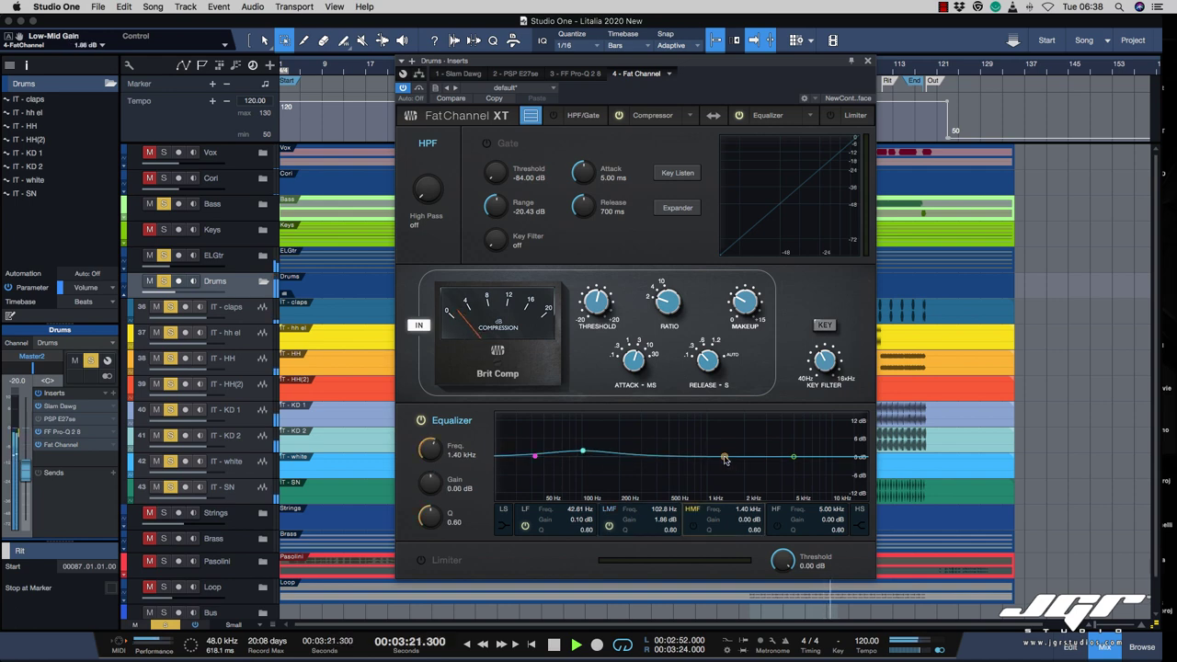
{"action": "left_click", "coordinate": [793, 457]}
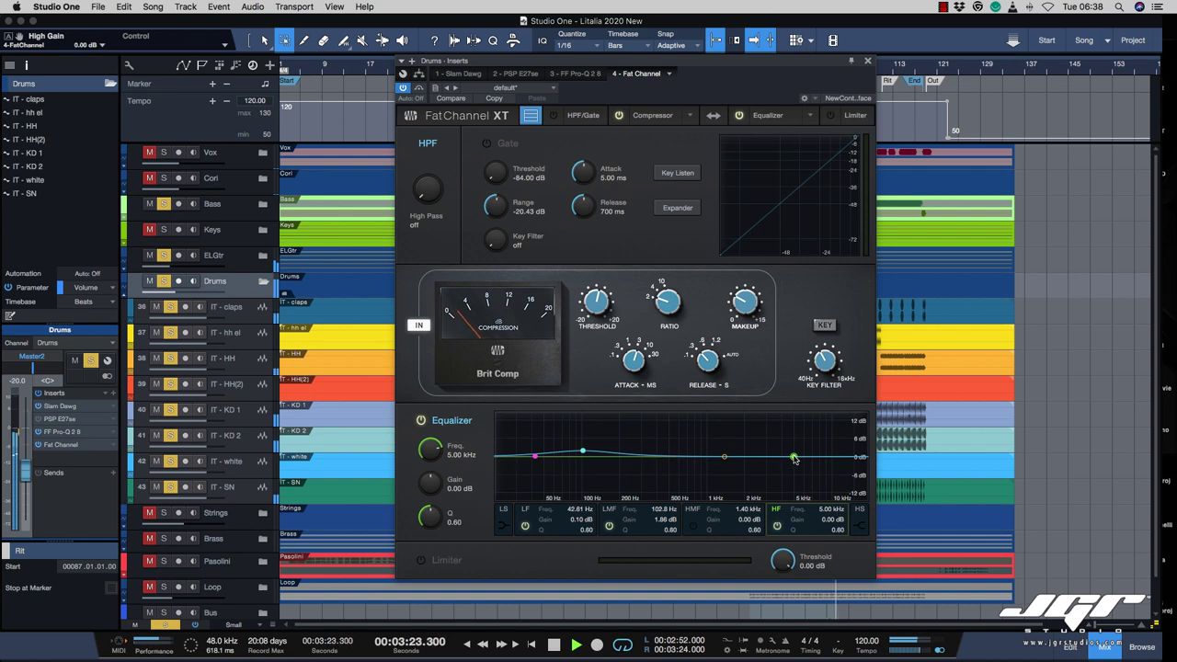
{"action": "left_click_drag", "start_coordinate": [794, 457], "coordinate": [786, 449]}
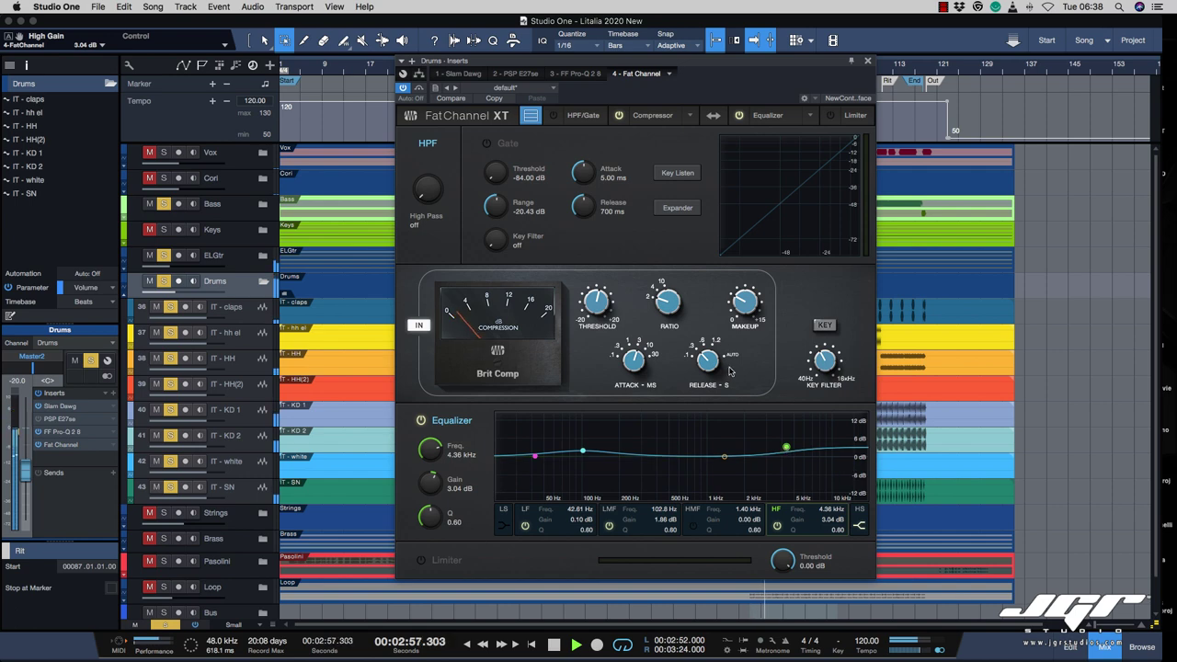
Compare the drums with the Fat Channel bypassed and active, and stop playback
{"action": "left_click", "coordinate": [419, 88]}
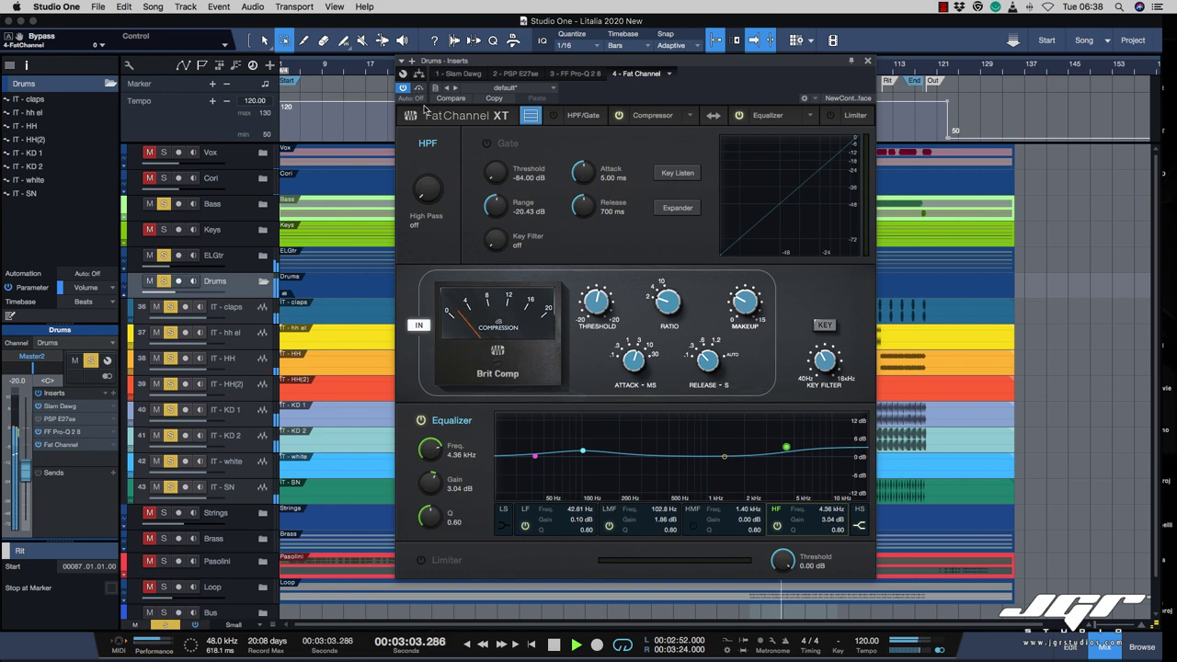
{"action": "key", "text": "space"}
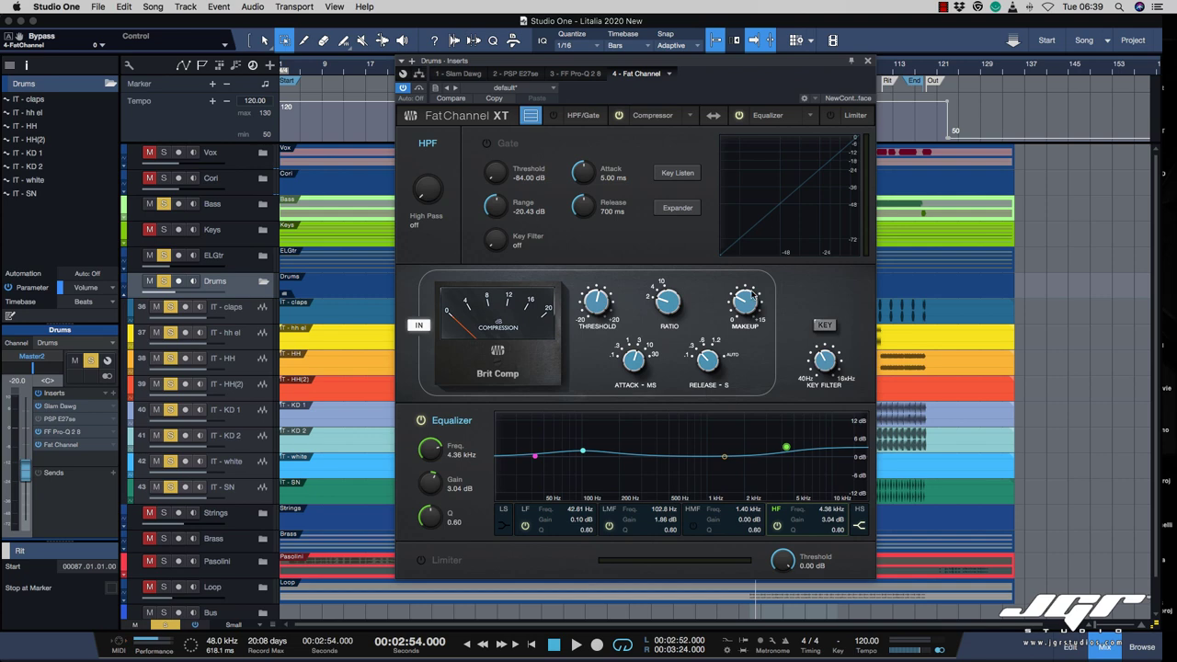
Compare both processing orders of Equalizer and Compressor by swapping them during playback, finishing with the Compressor first and playback stopped
{"action": "left_click", "coordinate": [713, 116]}
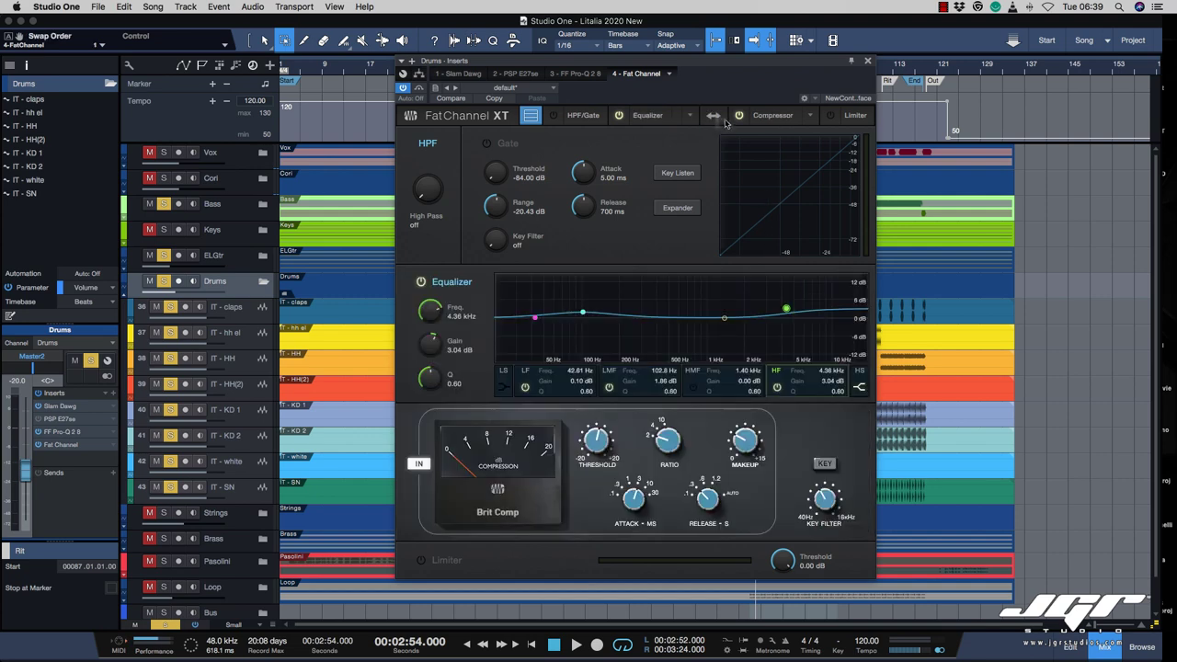
{"action": "left_click", "coordinate": [639, 342]}
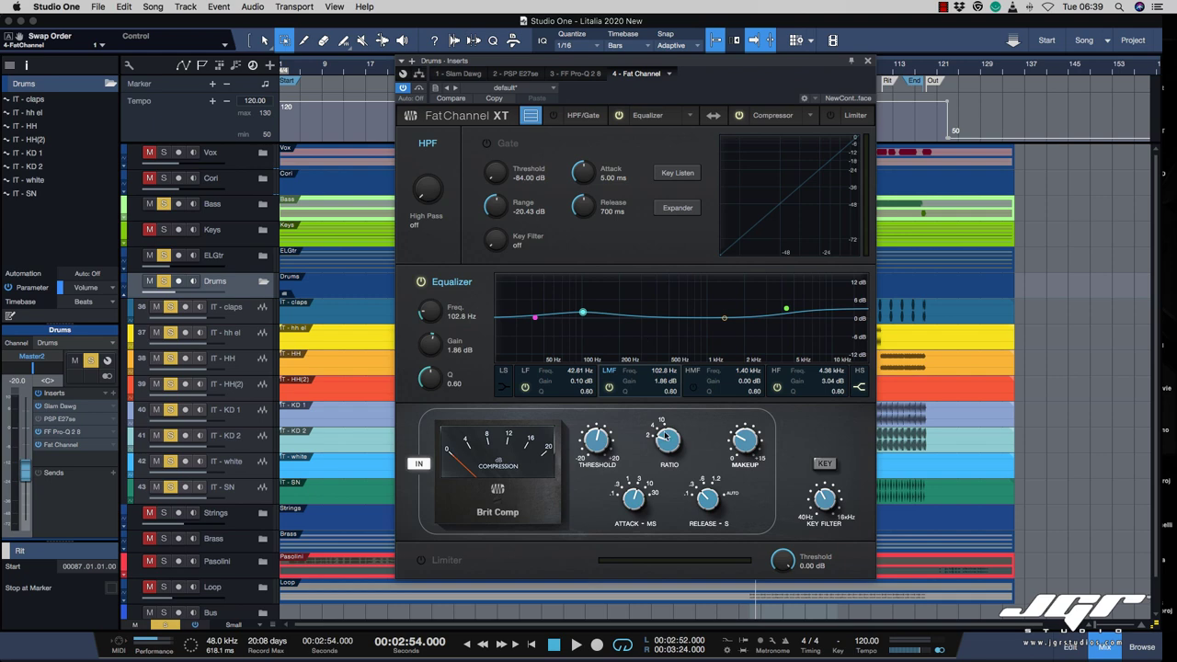
{"action": "key", "text": "space"}
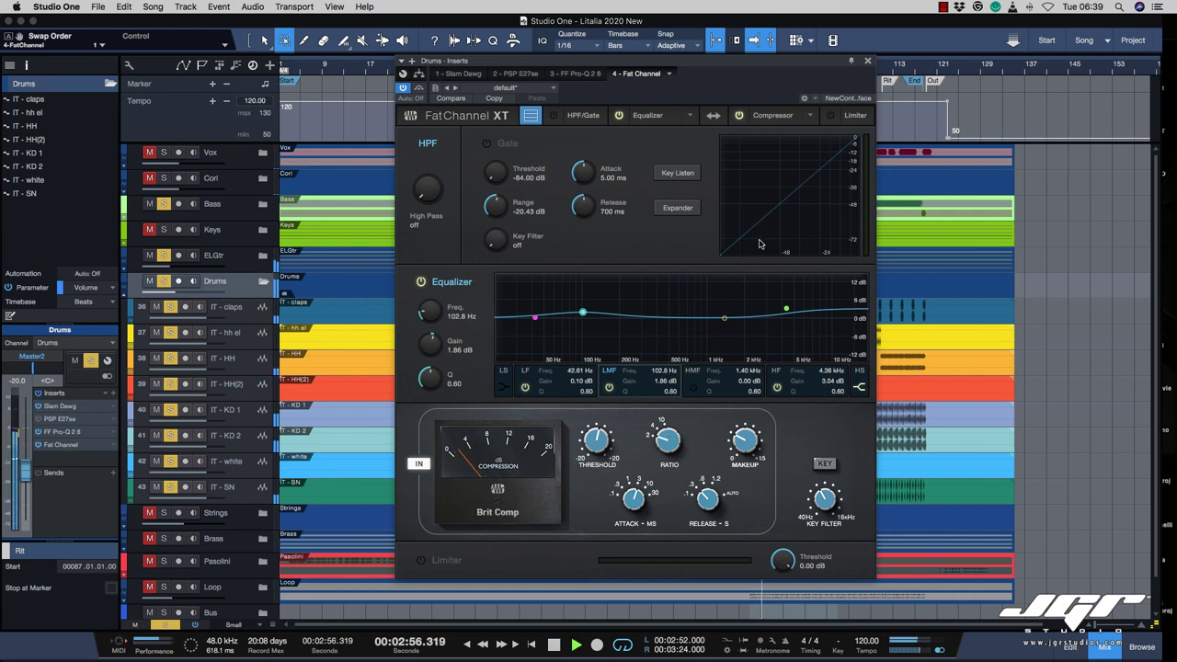
{"action": "left_click", "coordinate": [716, 120]}
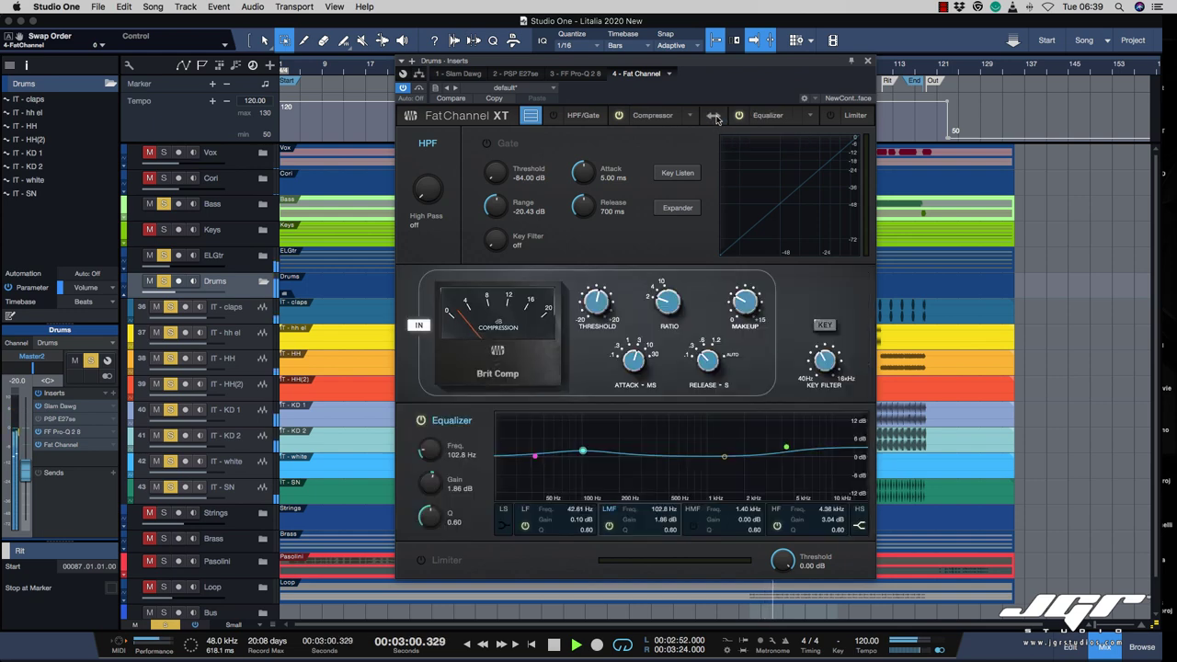
{"action": "left_click", "coordinate": [714, 116]}
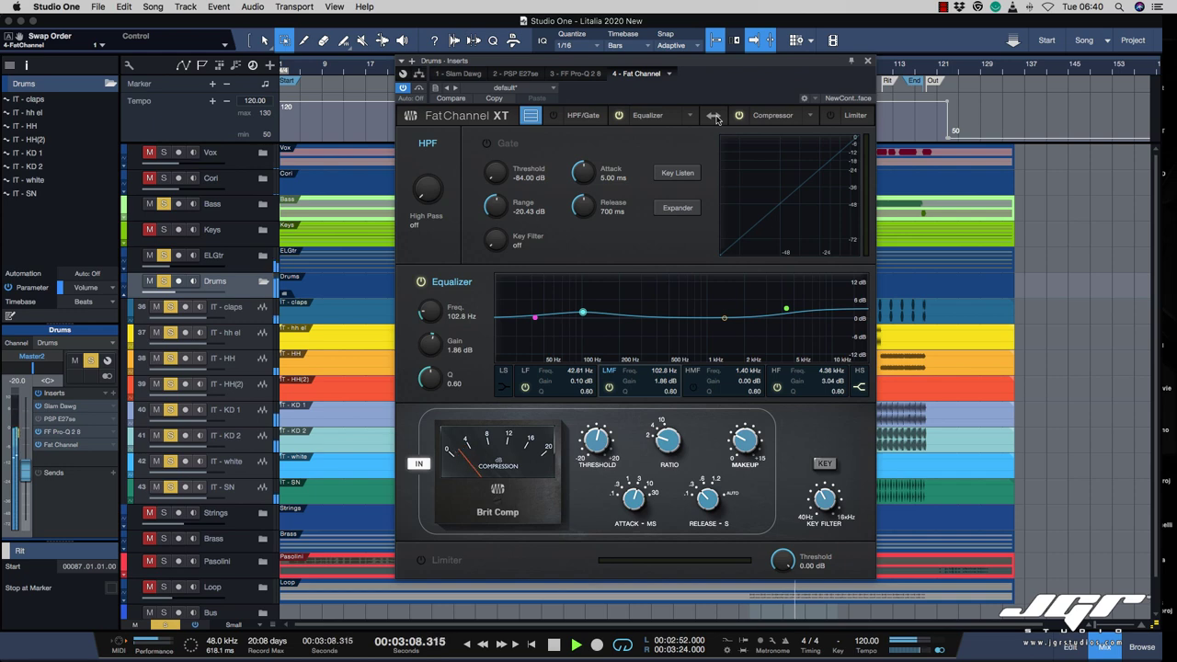
{"action": "left_click", "coordinate": [715, 117]}
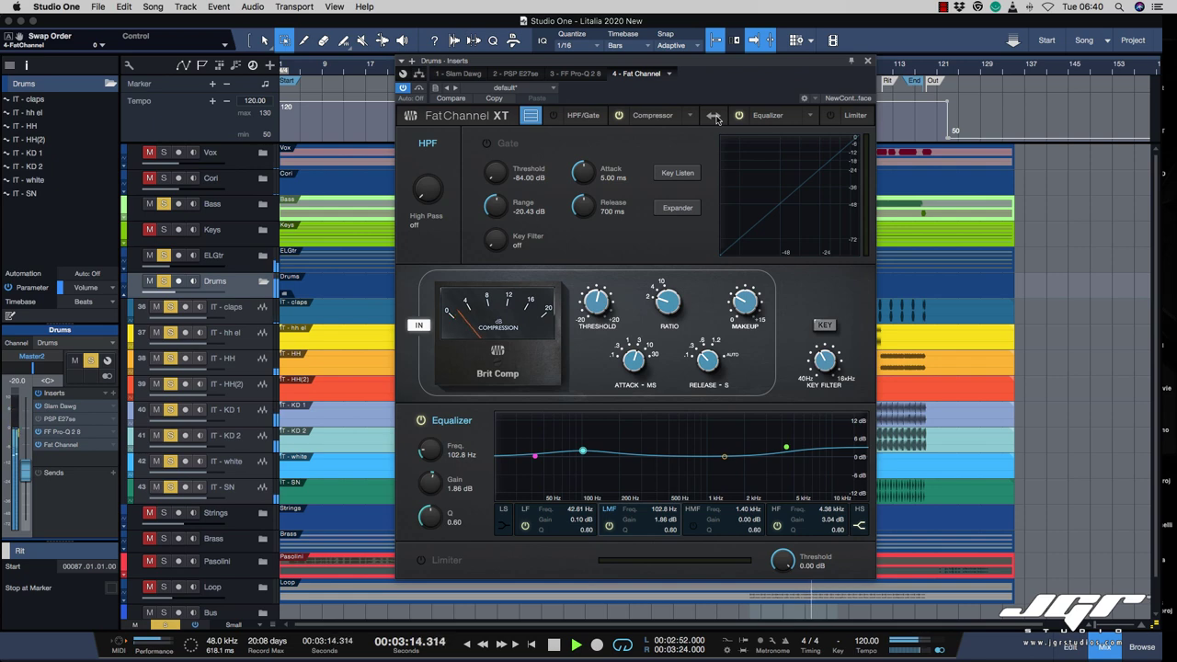
{"action": "left_click", "coordinate": [715, 117]}
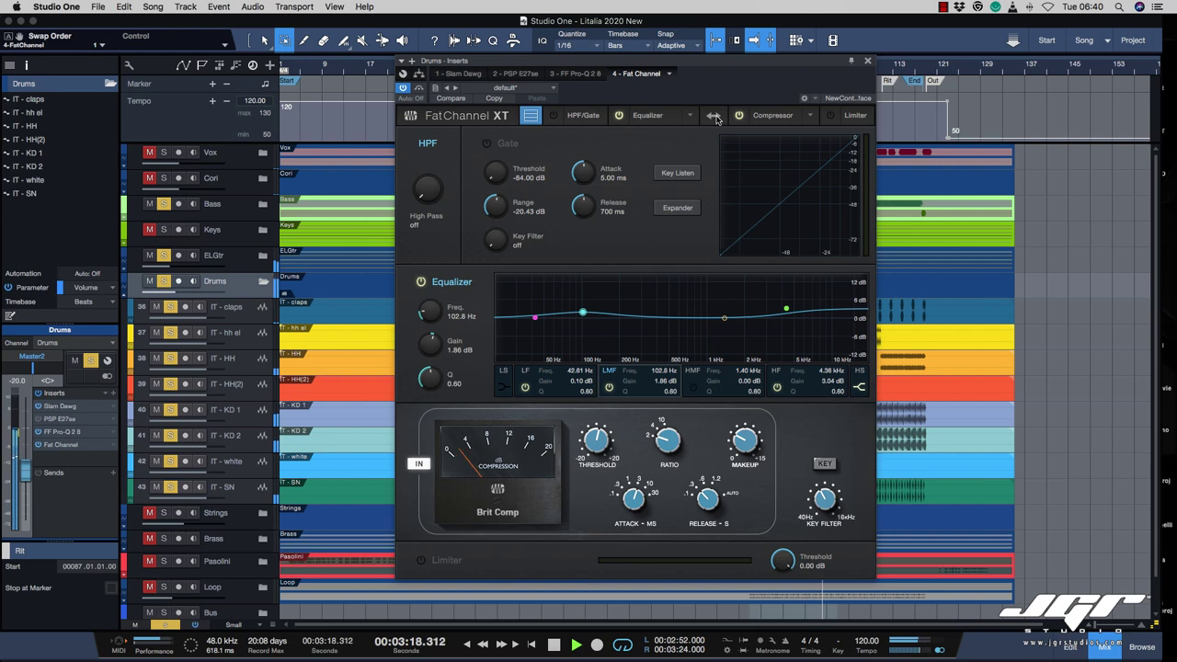
{"action": "left_click", "coordinate": [715, 117]}
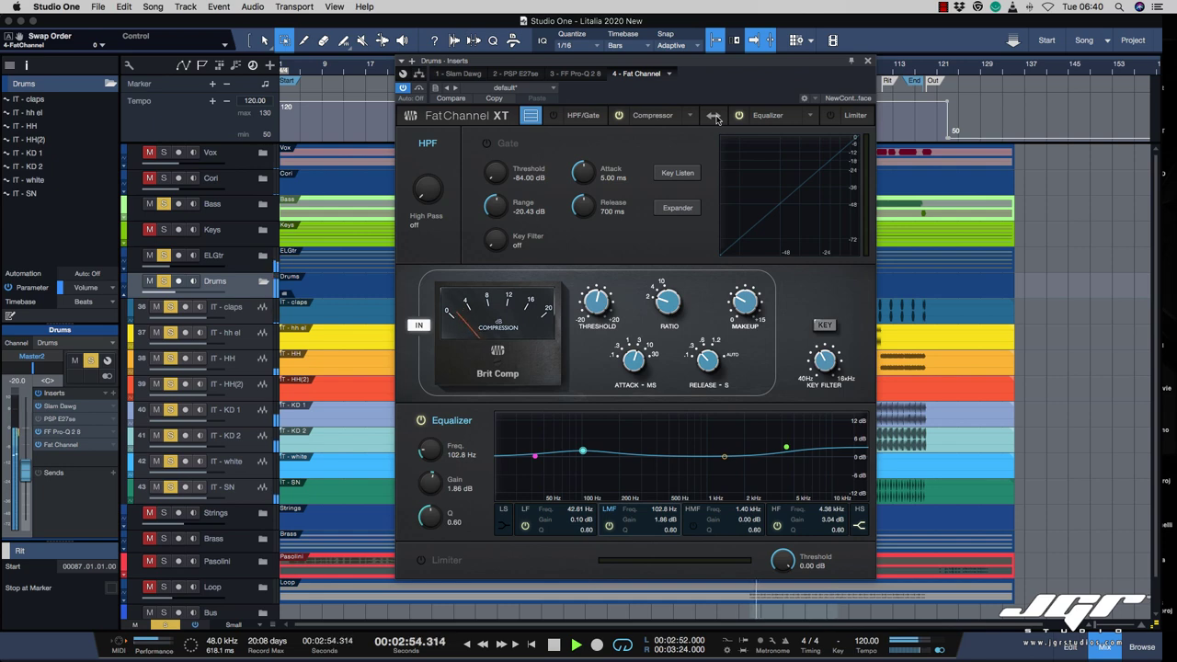
{"action": "key", "text": "space"}
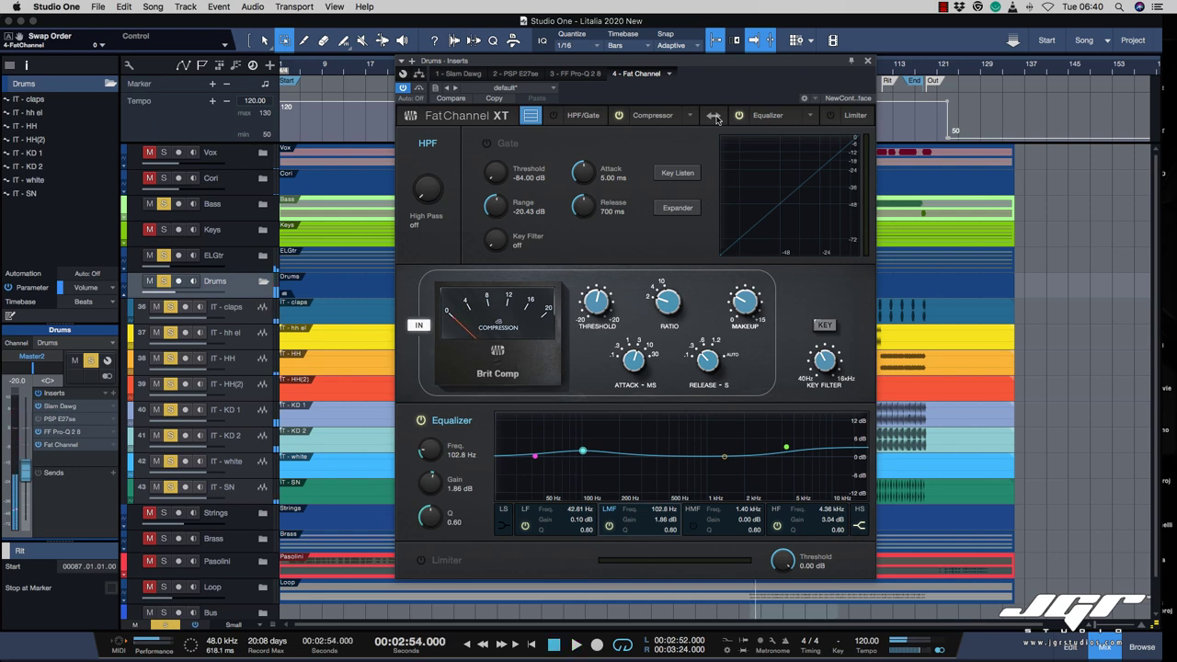